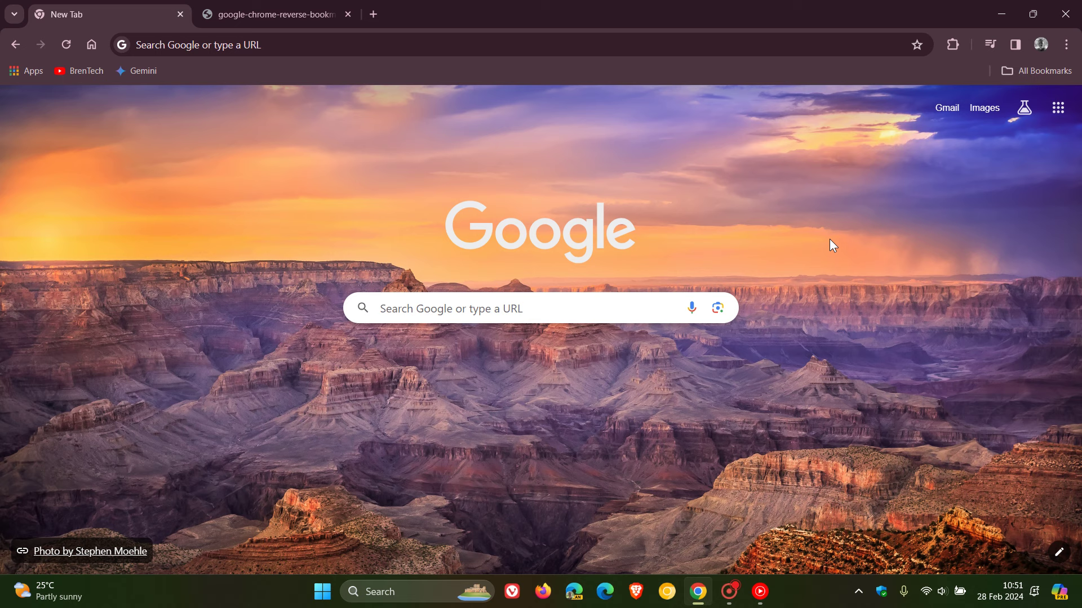
Step: Save the New Tab page as a bookmark in the Browsers folder
left_click(917, 44)
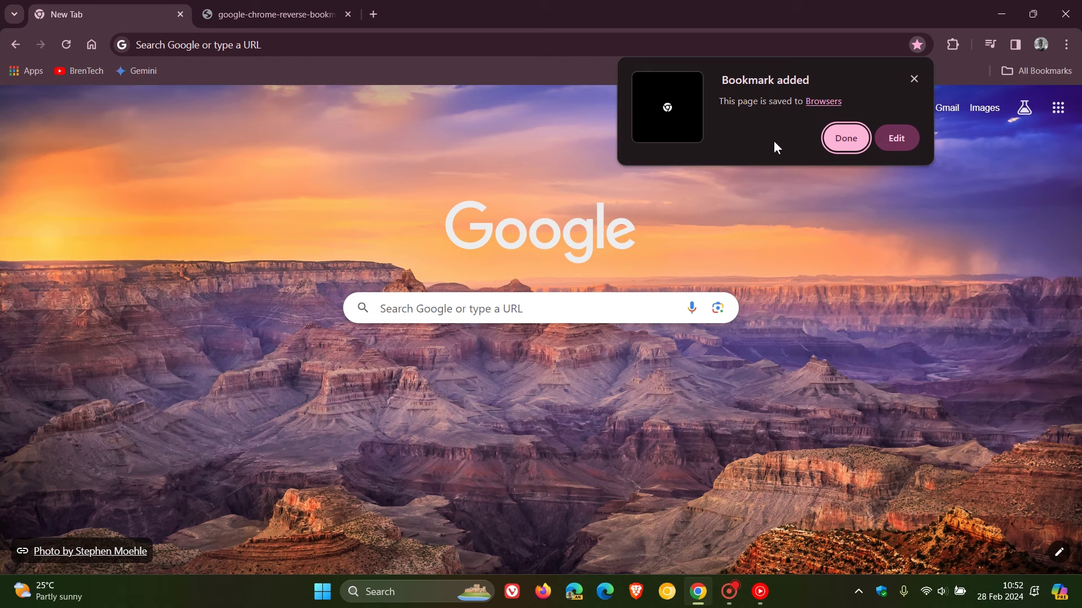
Step: Switch to the google-chrome-reverse-bookmark webp tab showing the old bookmark dialog image
left_click(265, 17)
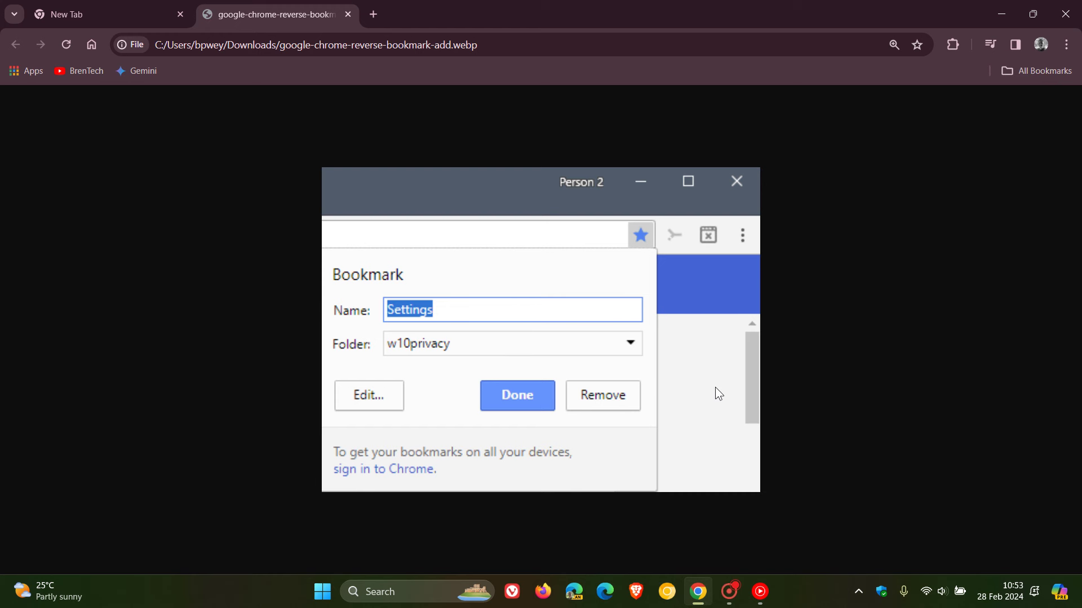
Step: Go back to the New Tab page and delete its bookmark from Browsers
left_click(121, 18)
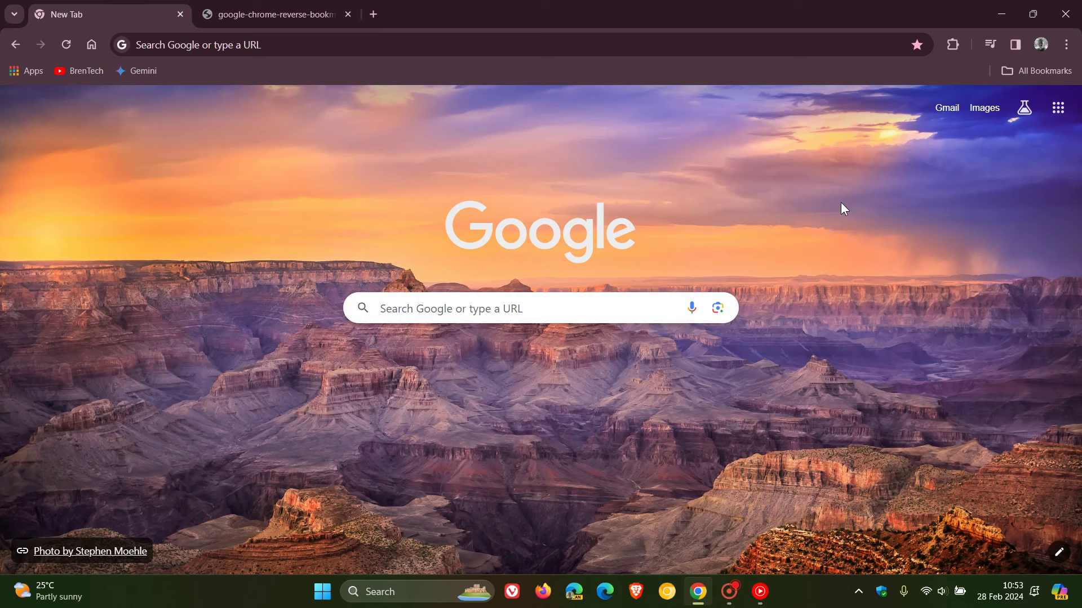
left_click(918, 45)
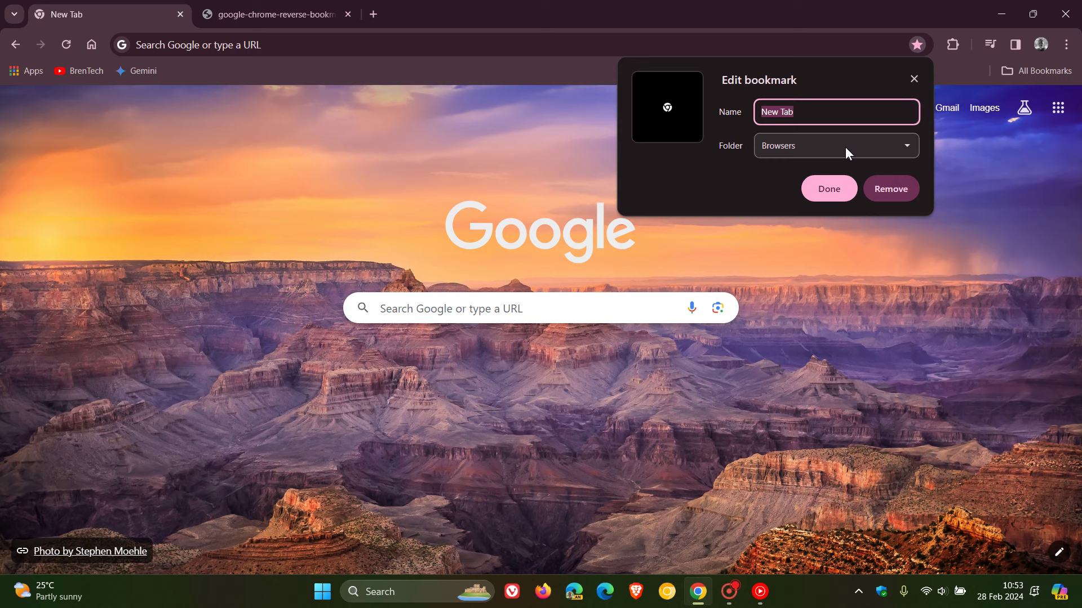
left_click(896, 201)
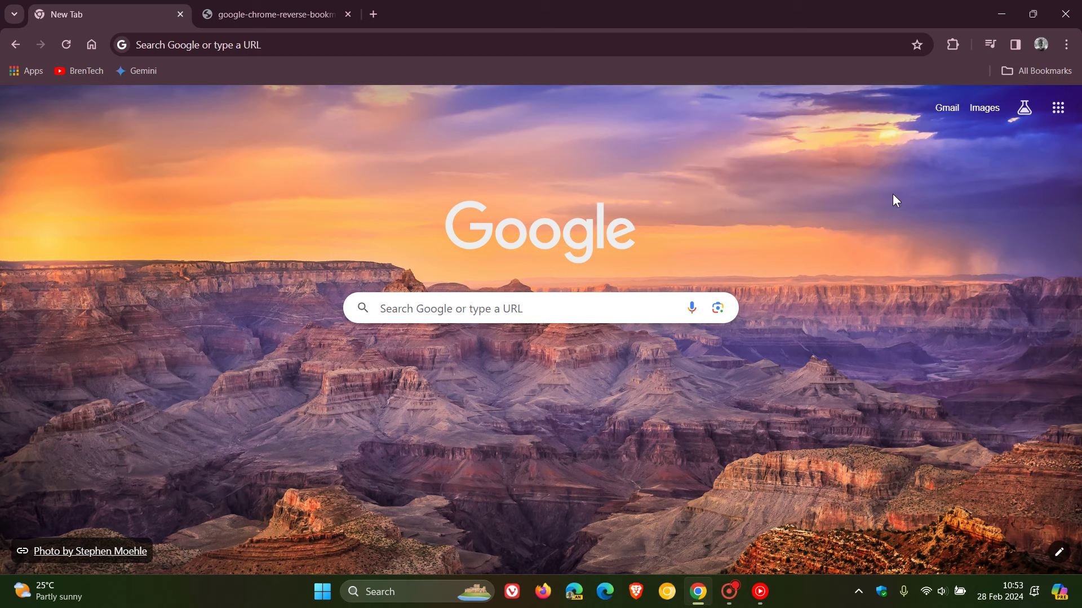
Step: Bookmark New Tab, remove it, then re-add it and expand its name and folder editor
left_click(916, 44)
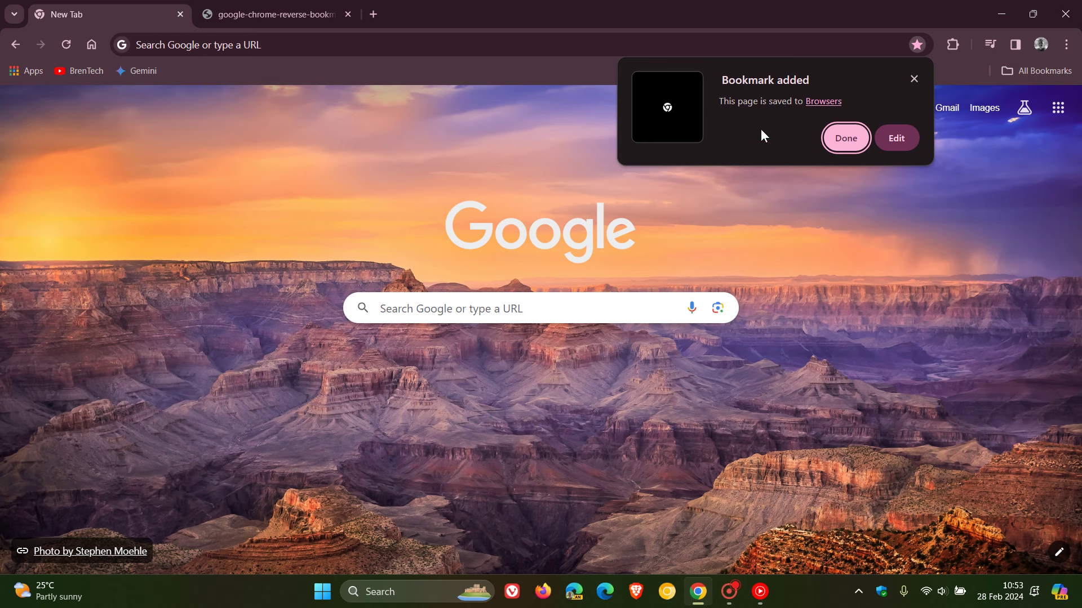
left_click(846, 141)
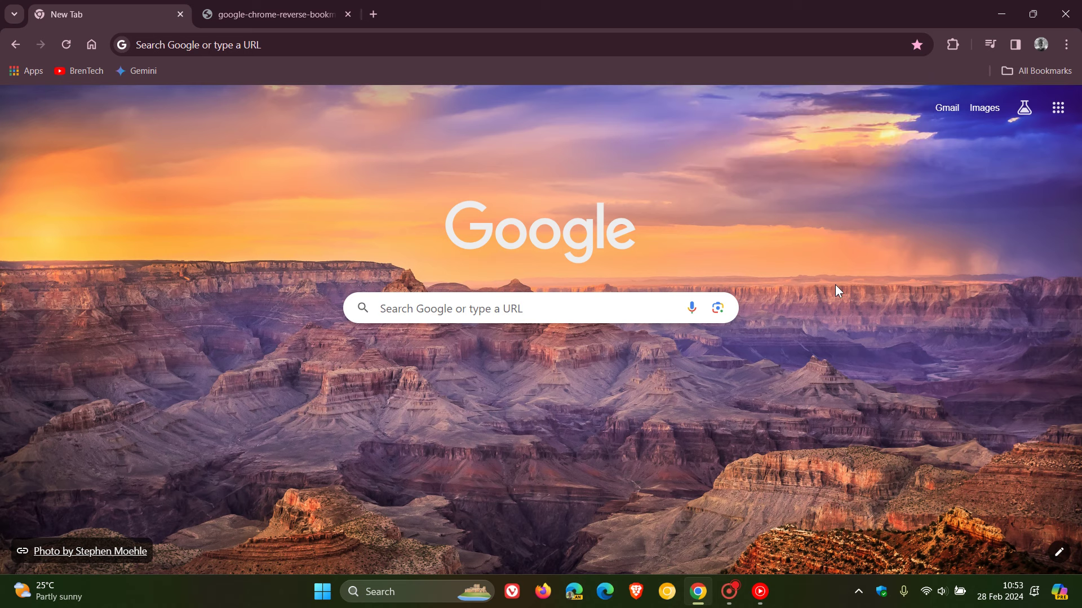
left_click(917, 43)
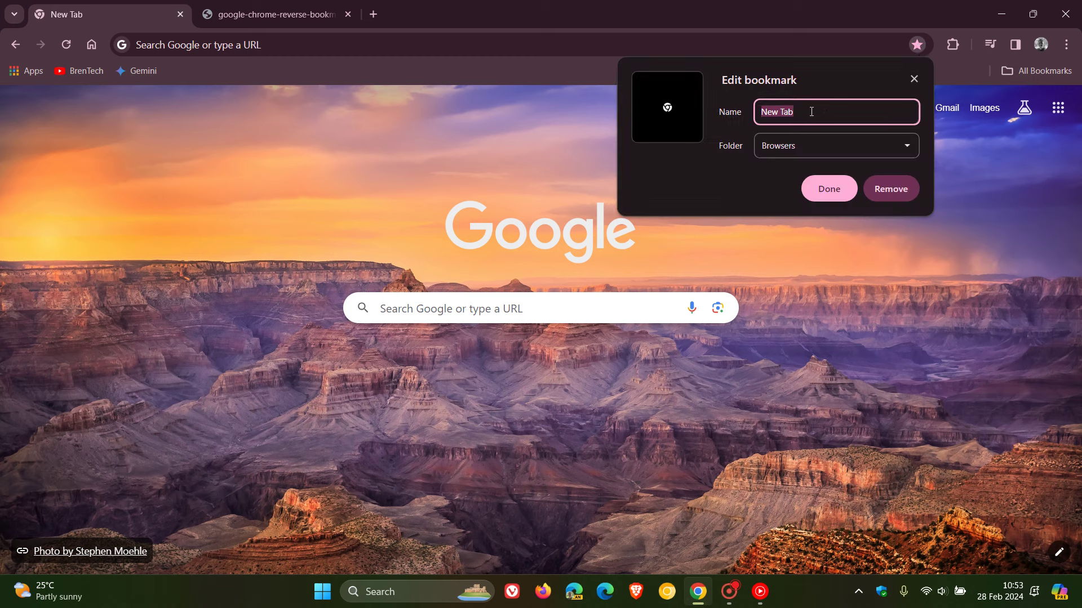
left_click(887, 194)
left_click(911, 47)
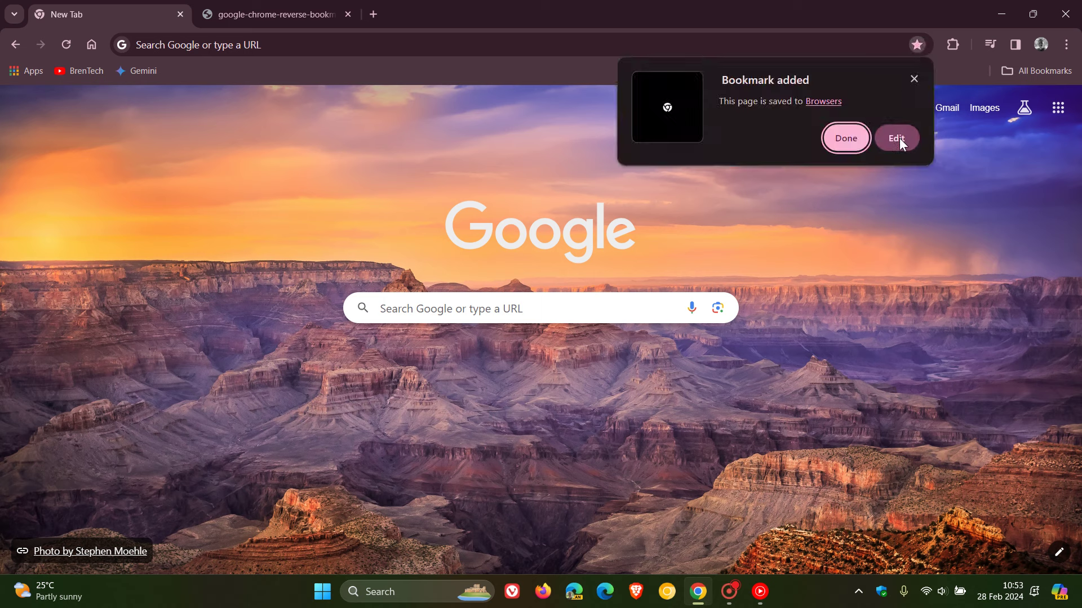
left_click(897, 138)
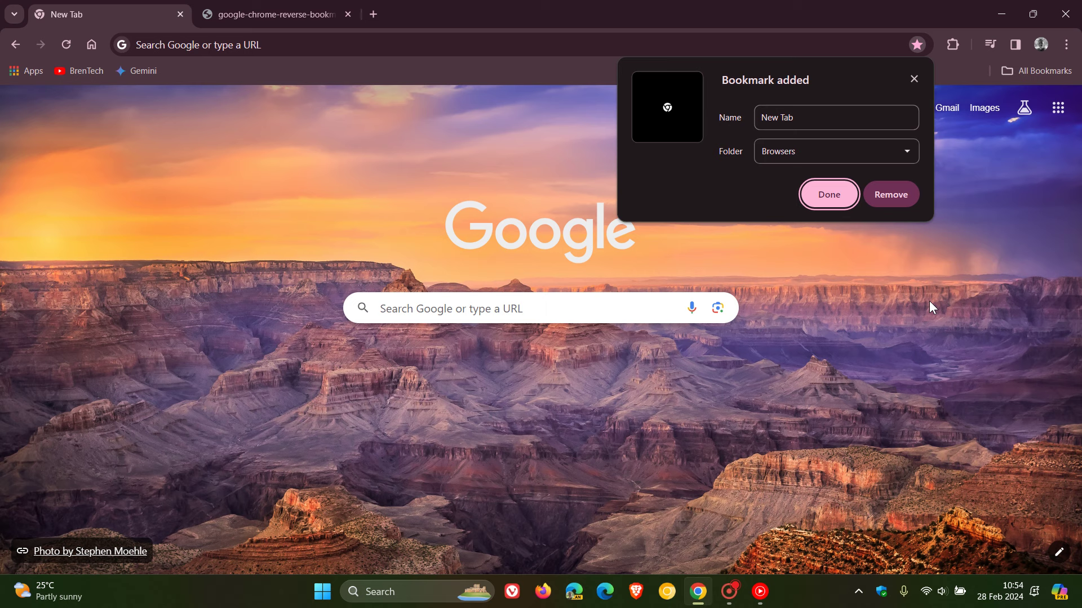
Step: Close the bookmark editor, remove and re-add the New Tab bookmark, then dismiss the confirmation
left_click(930, 307)
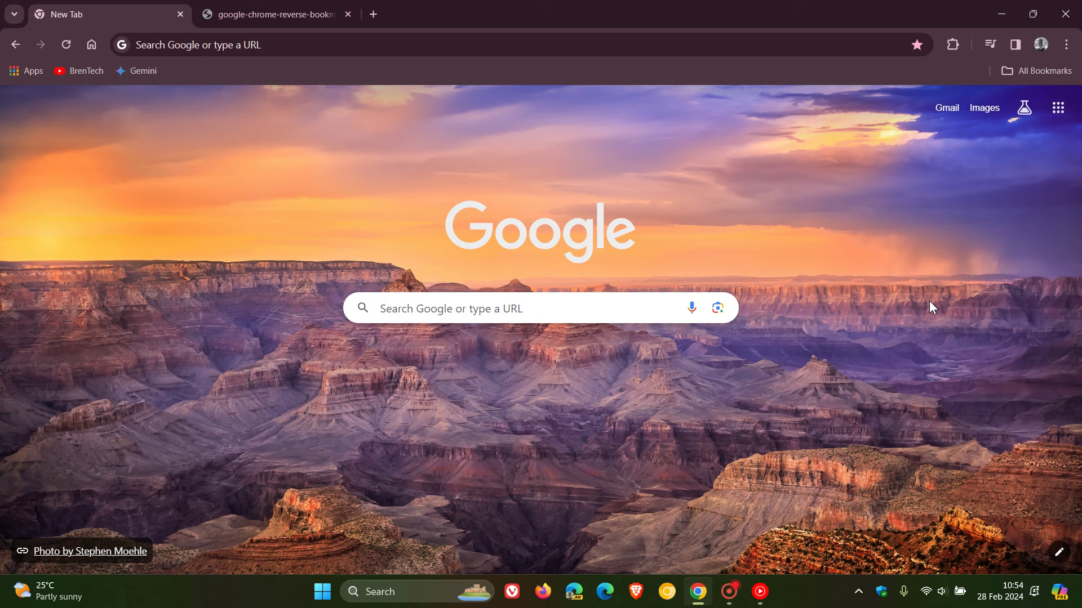
left_click(918, 46)
left_click(898, 189)
left_click(919, 43)
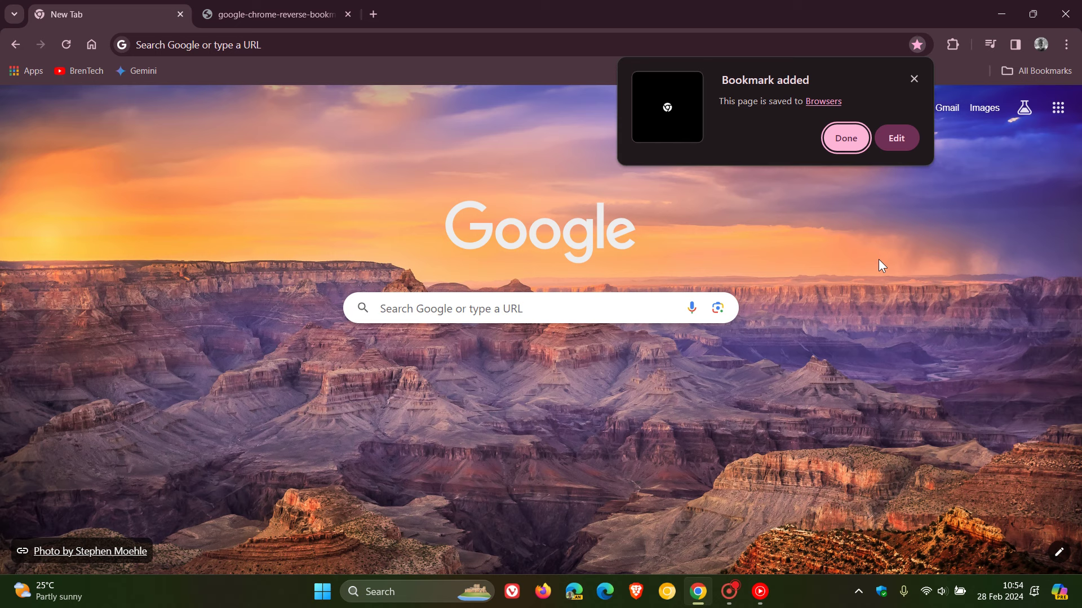
left_click(908, 267)
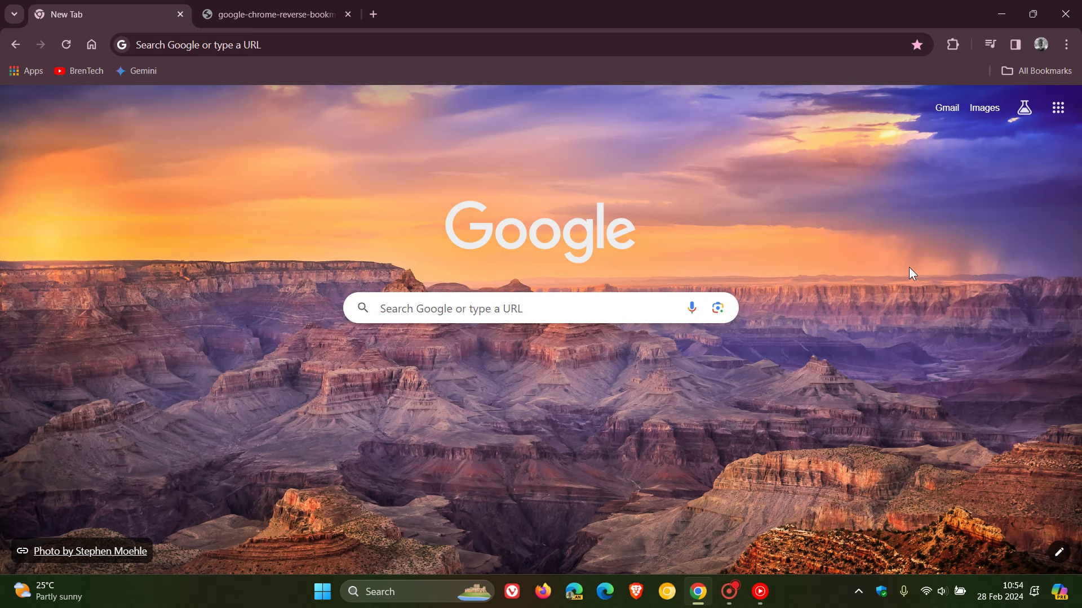